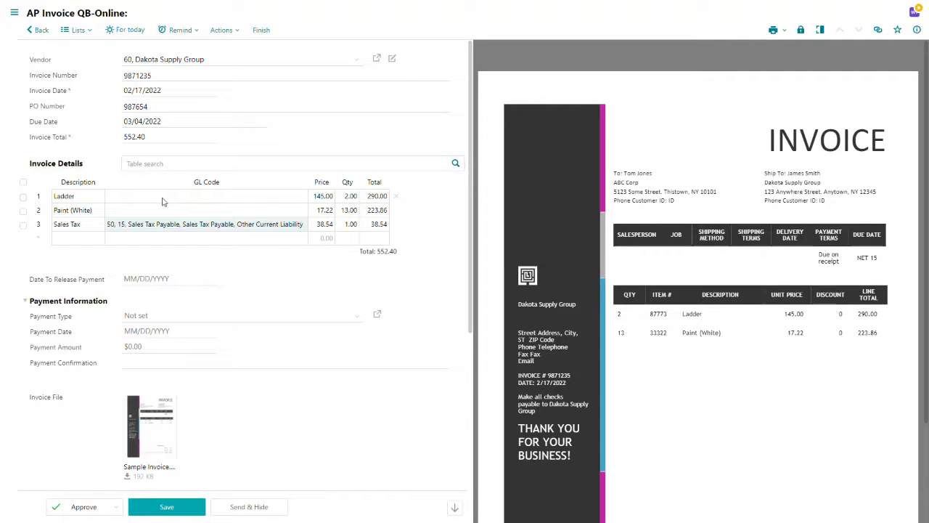
# Step: Assign the Uncategorized Expense GL code to the Ladder line
pyautogui.click(163, 202)
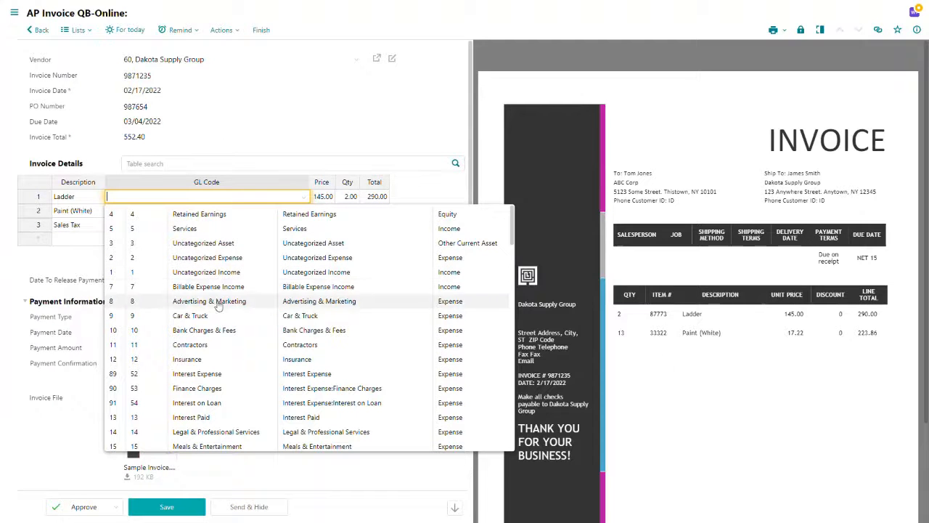
pyautogui.click(225, 257)
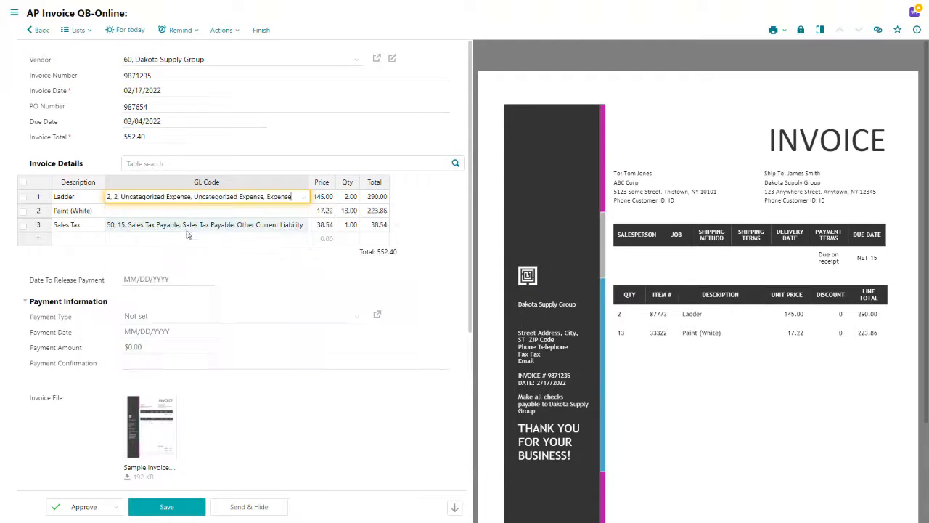
# Step: Assign the Job Materials GL code (94, 57) to the Paint (White) line
pyautogui.click(178, 212)
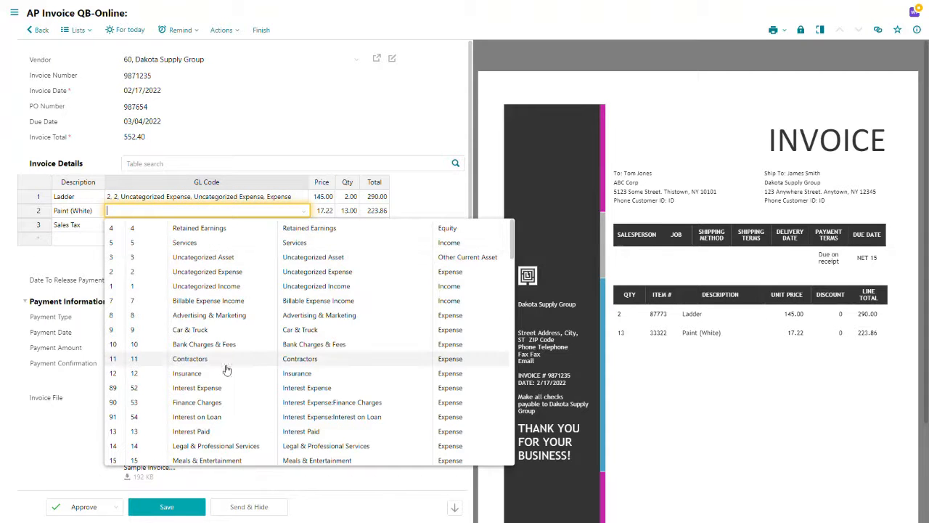
pyautogui.scroll(-2, 225, 349)
pyautogui.scroll(-3, 222, 320)
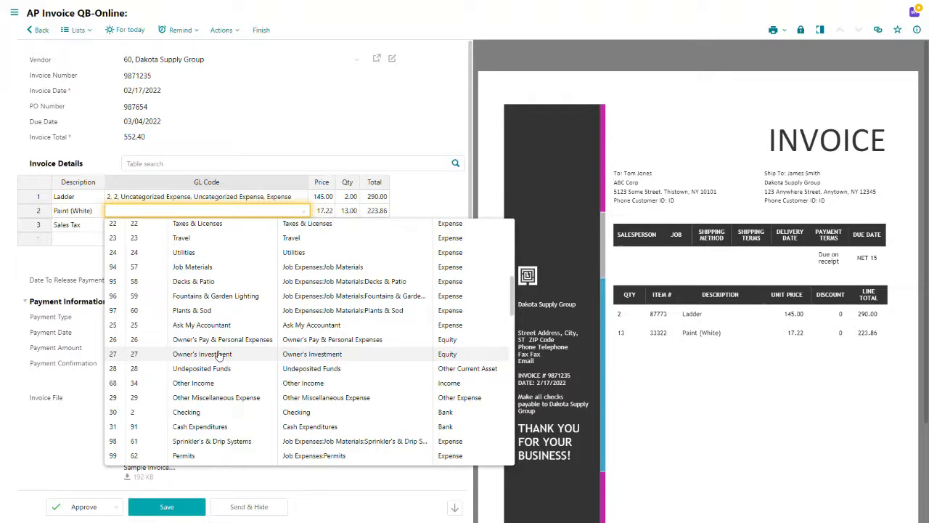
pyautogui.click(192, 266)
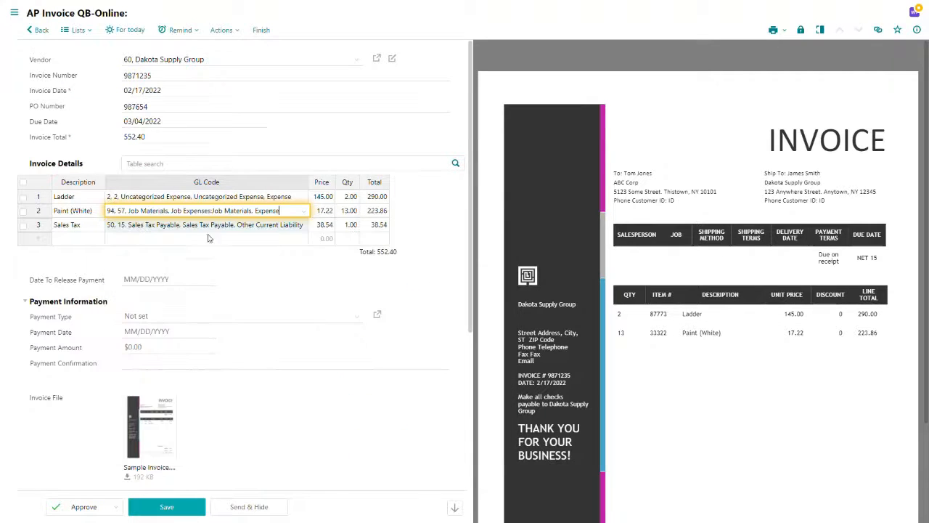
# Step: Change the Ladder line's GL code to Job Supplies (21)
pyautogui.click(185, 194)
pyautogui.scroll(-2, 244, 305)
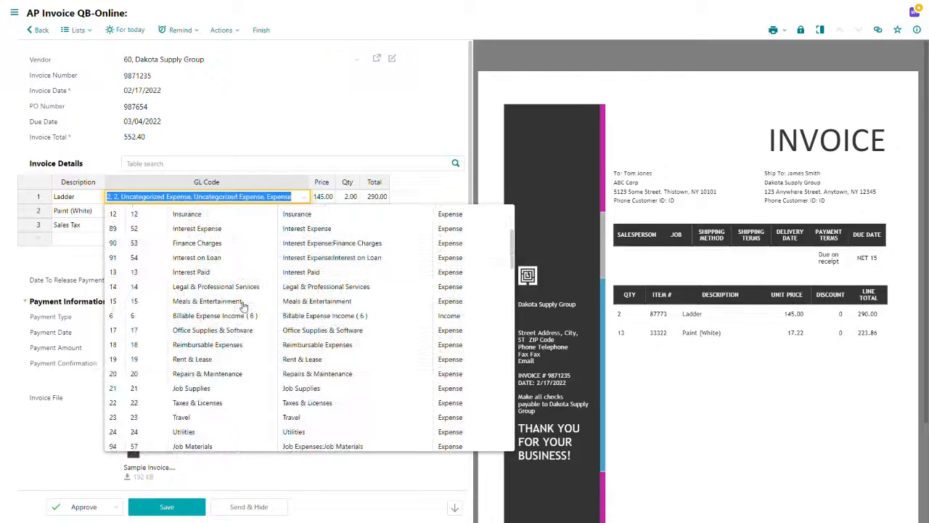
pyautogui.click(201, 387)
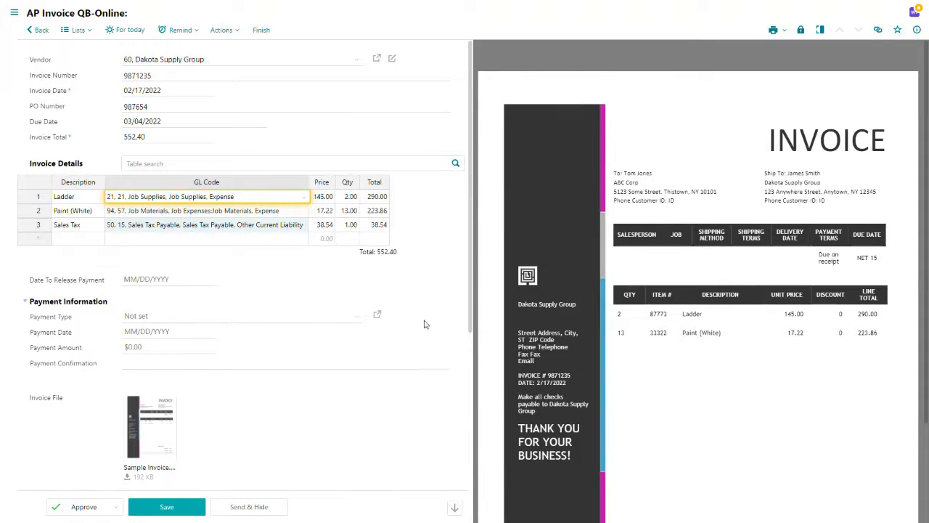
# Step: Approve the coded invoice at the GL Coding workflow step
pyautogui.scroll(-2, 425, 324)
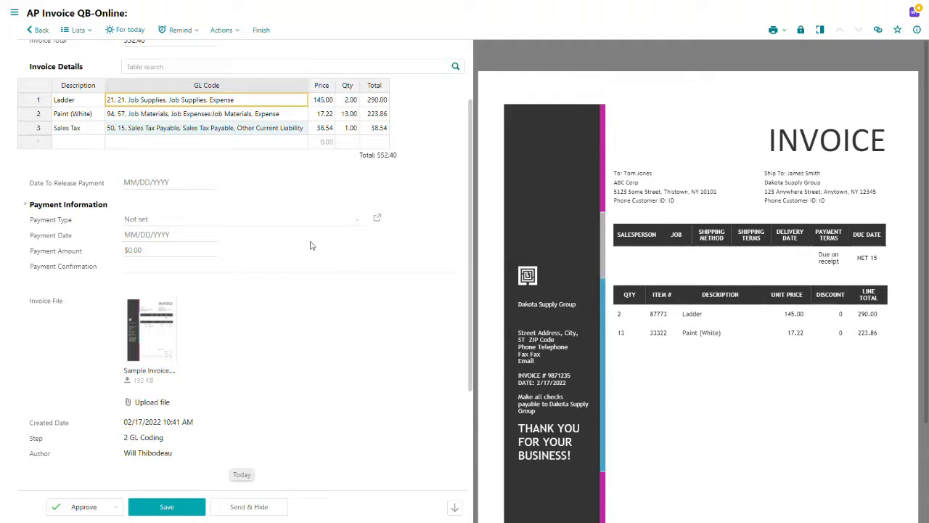
pyautogui.moveTo(721, 284)
pyautogui.scroll(-5, 251, 356)
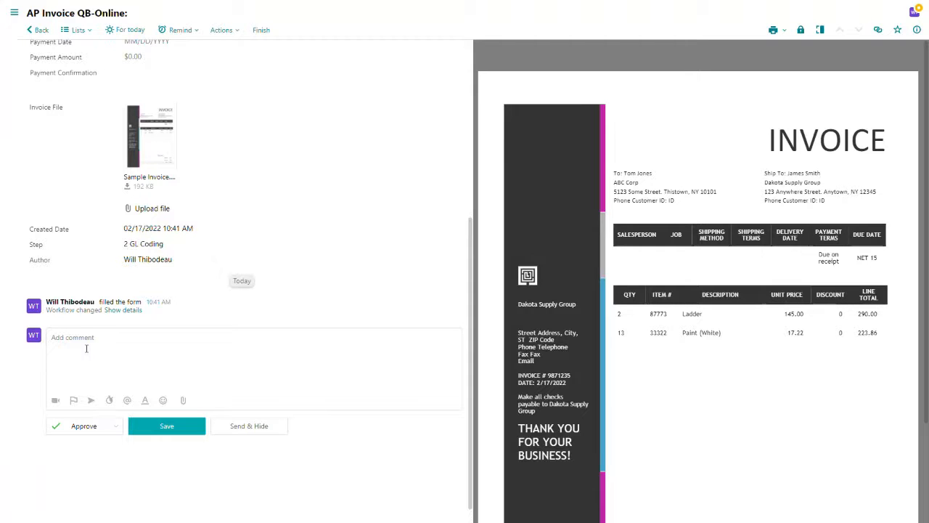
pyautogui.click(84, 427)
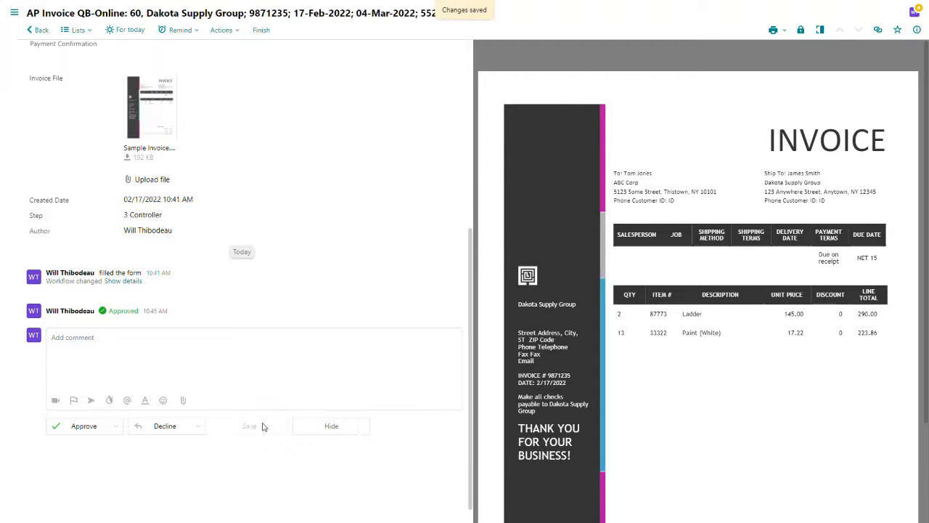
# Step: Open the invoice's details panel and expand the full list of approval steps
pyautogui.scroll(5, 268, 425)
pyautogui.scroll(1, 295, 420)
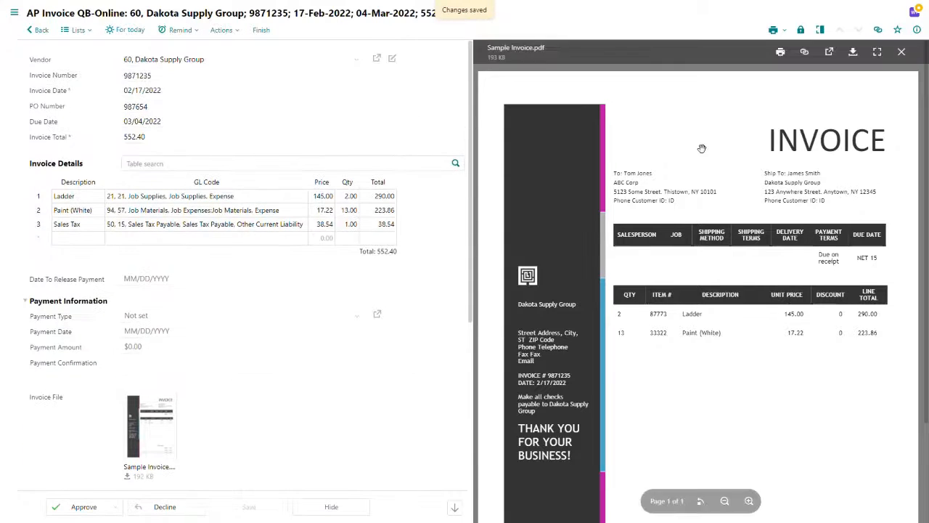
pyautogui.click(917, 30)
pyautogui.moveTo(844, 98)
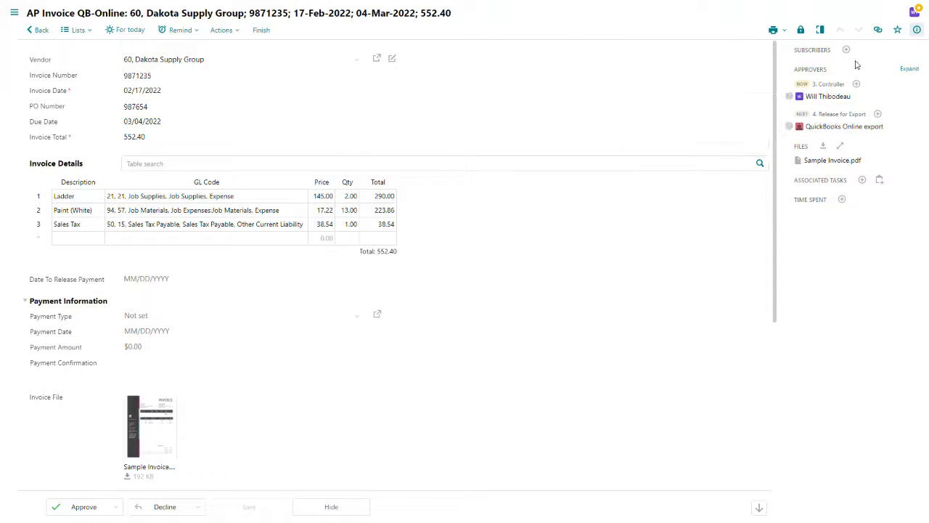
pyautogui.click(909, 68)
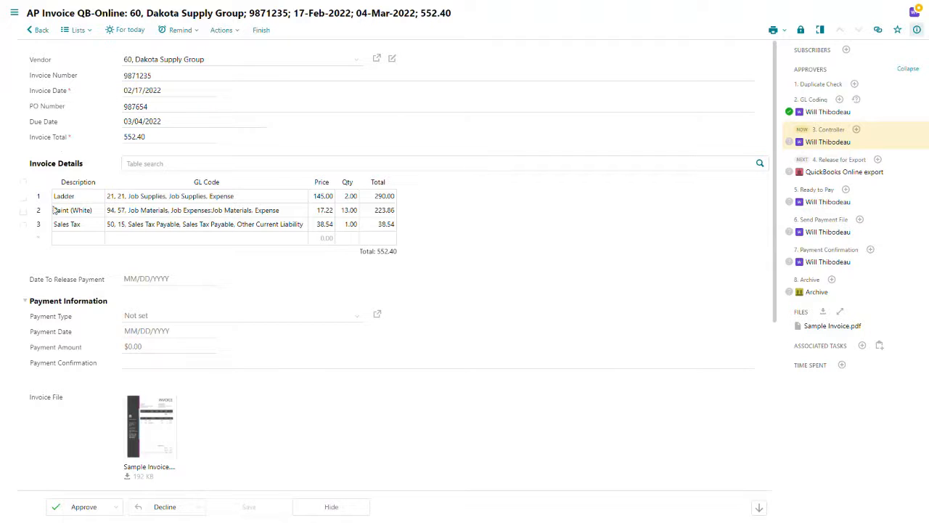
# Step: Approve the invoice at the Controller workflow step
pyautogui.scroll(-3, 487, 255)
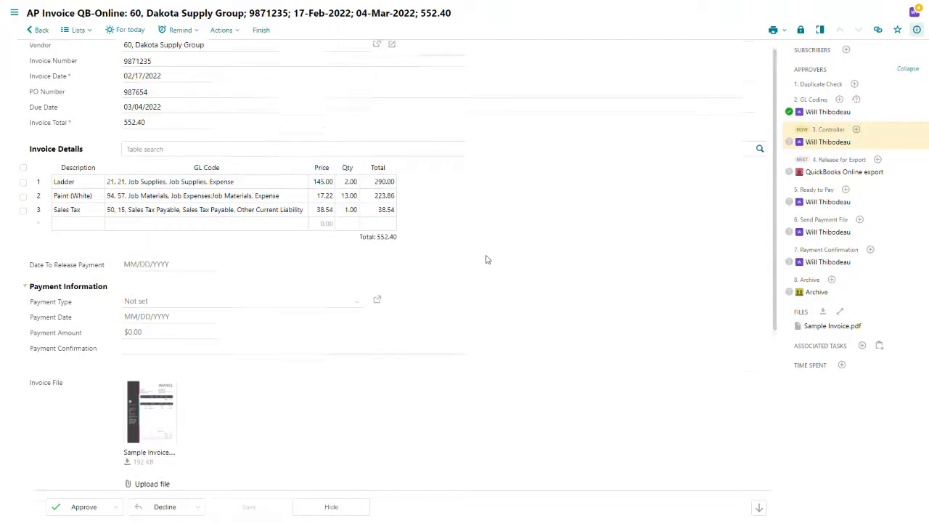
pyautogui.scroll(-5, 439, 292)
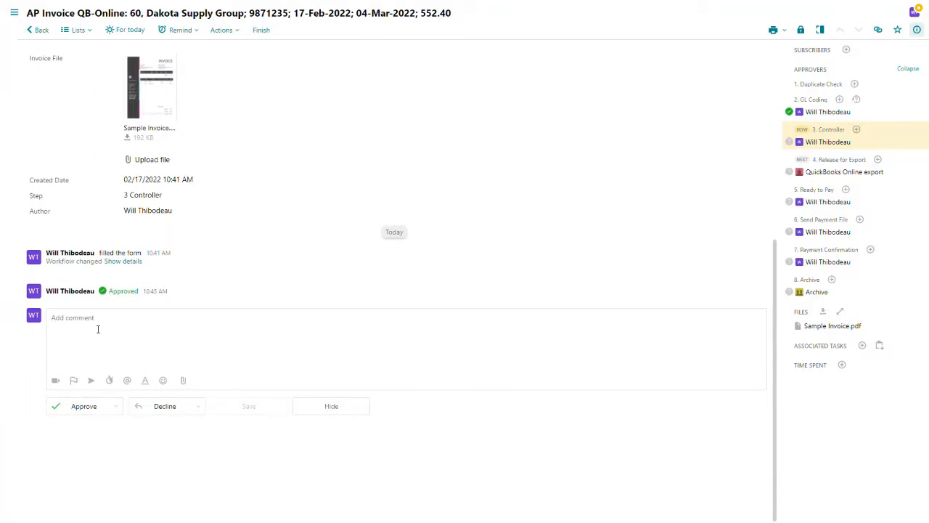
pyautogui.click(77, 412)
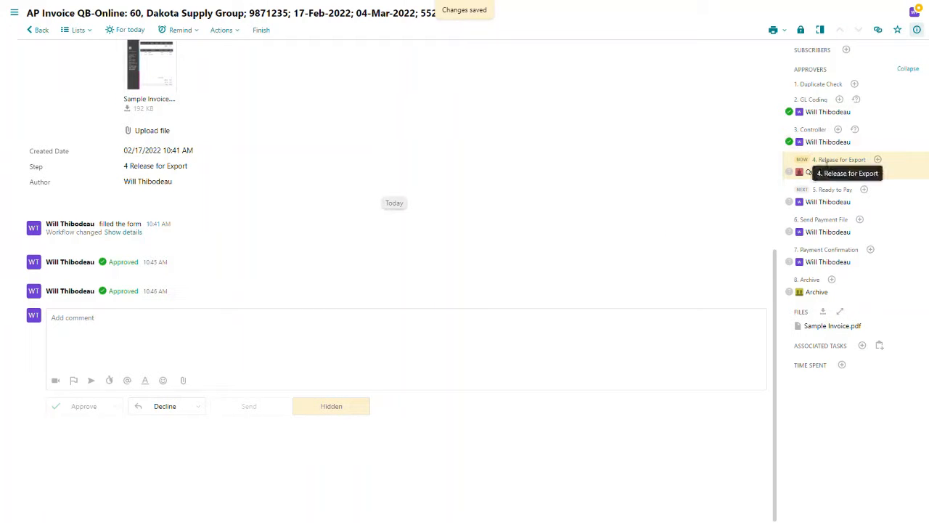
# Step: Switch to QuickBooks Online and open the Dakota Supply Group vendor's bill 9871235 from the vendors list
pyautogui.moveTo(827, 172)
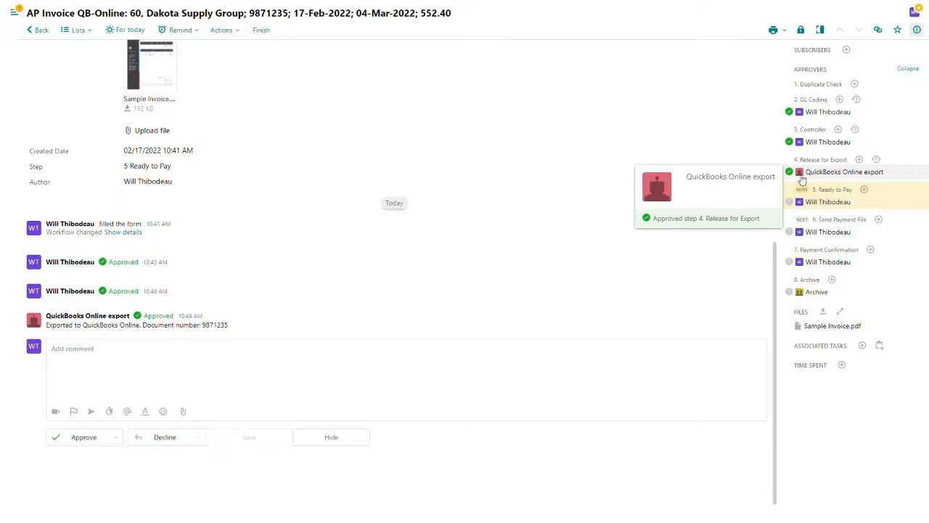
pyautogui.moveTo(846, 204)
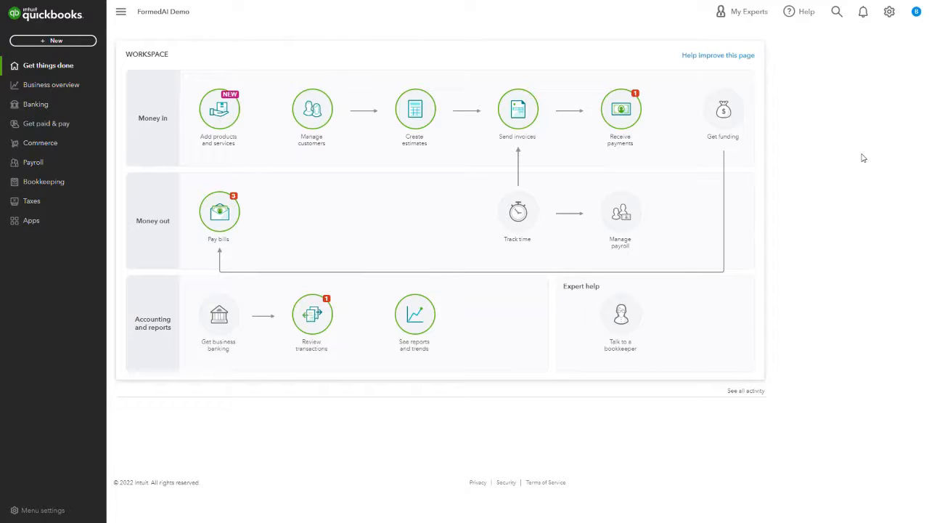
pyautogui.click(63, 127)
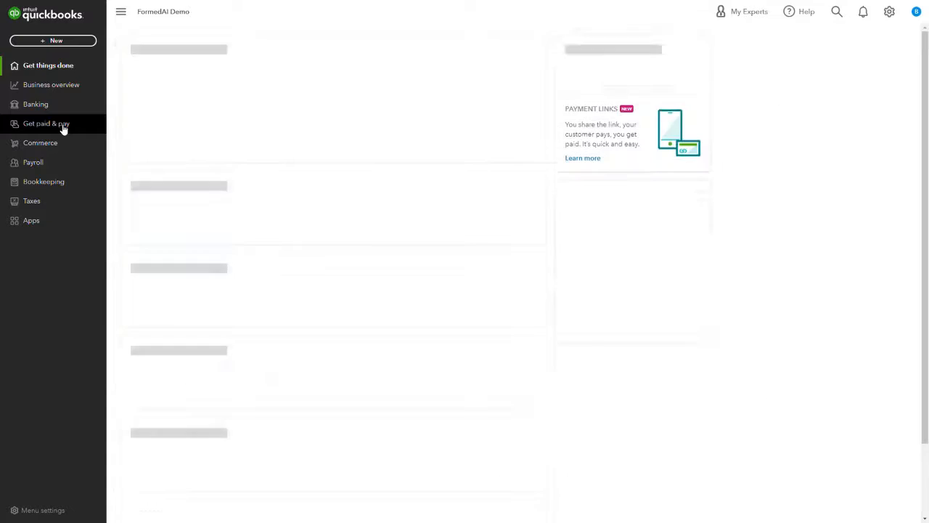
pyautogui.click(71, 248)
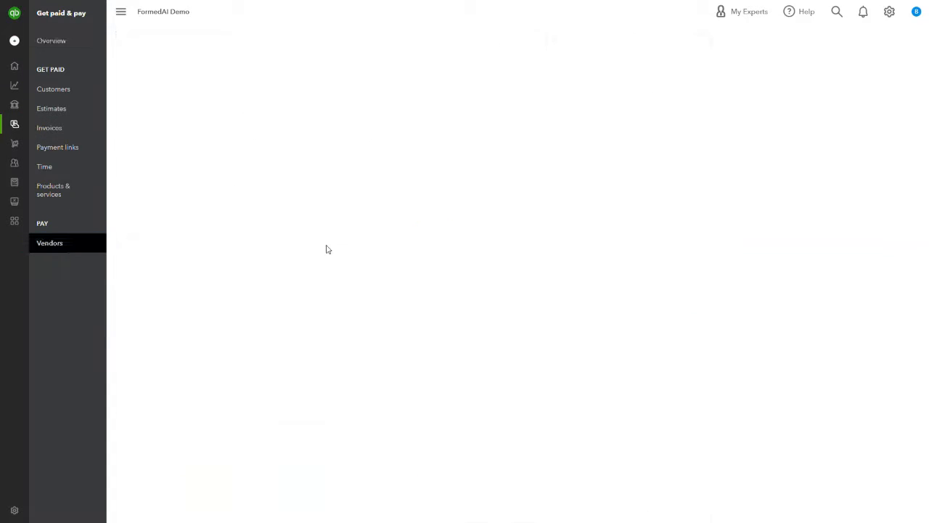
pyautogui.scroll(-2, 398, 234)
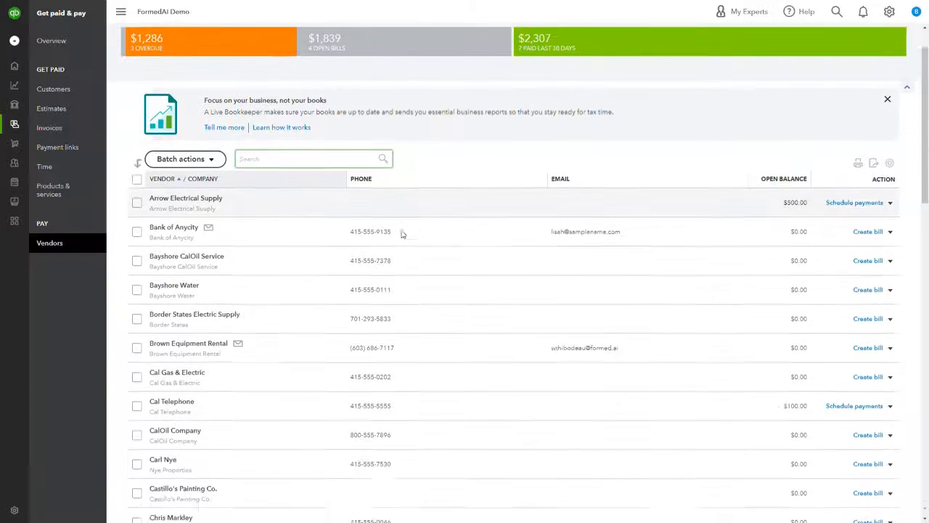
pyautogui.scroll(-5, 308, 314)
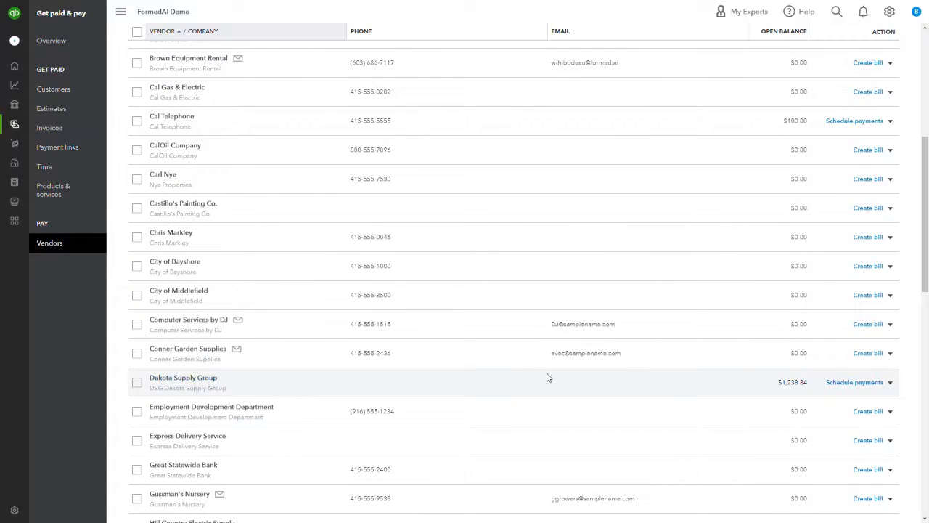
pyautogui.click(243, 383)
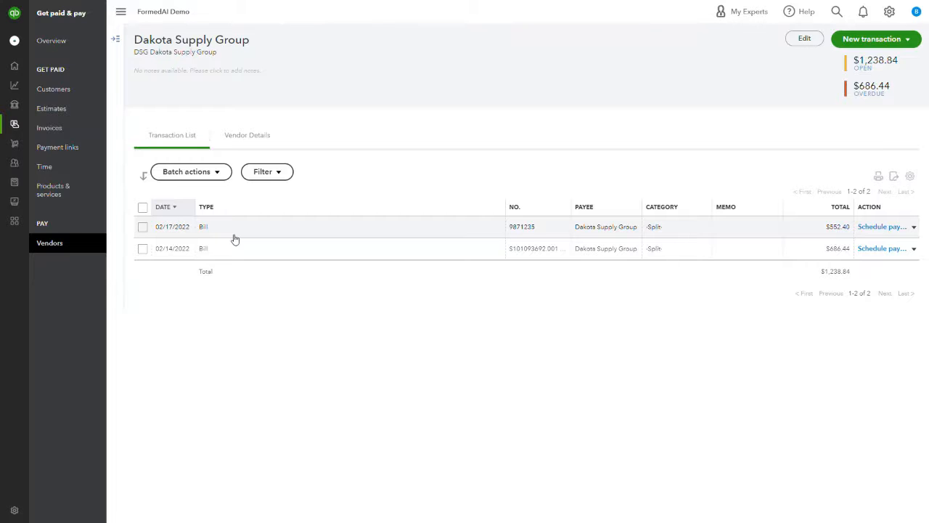
pyautogui.click(461, 226)
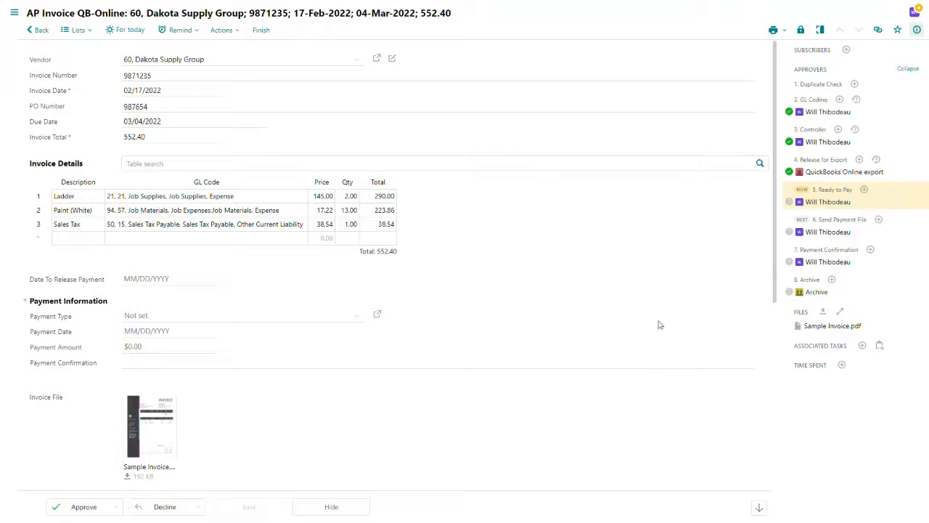
# Step: Approve the invoice at the Ready to Pay workflow step
pyautogui.moveTo(826, 205)
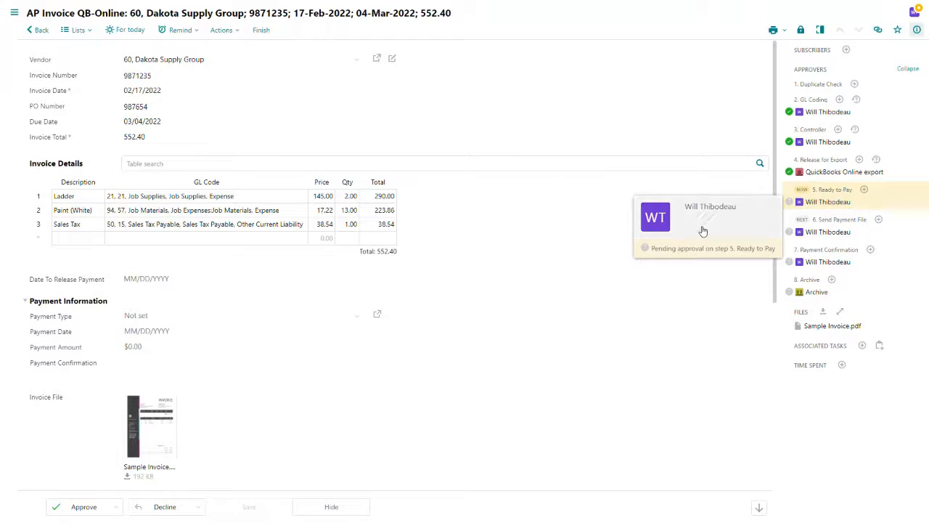
pyautogui.scroll(-2, 288, 283)
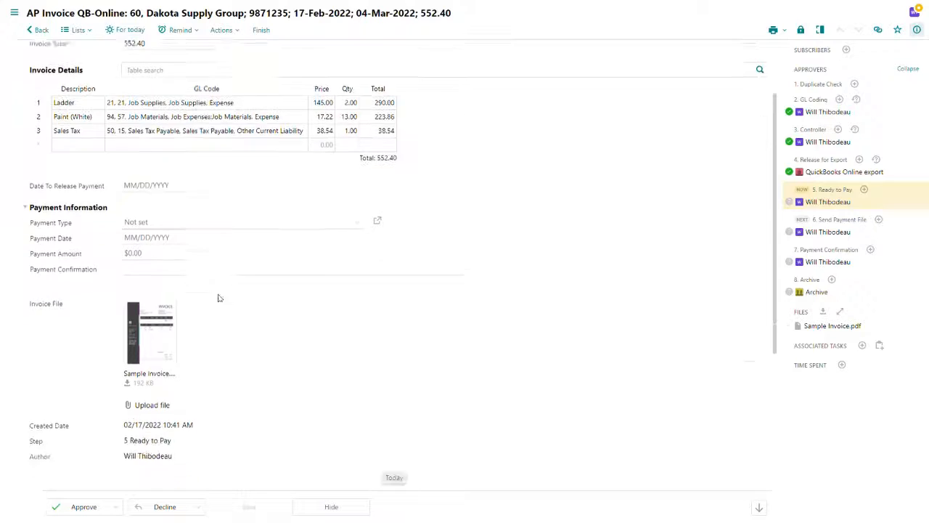
pyautogui.click(81, 506)
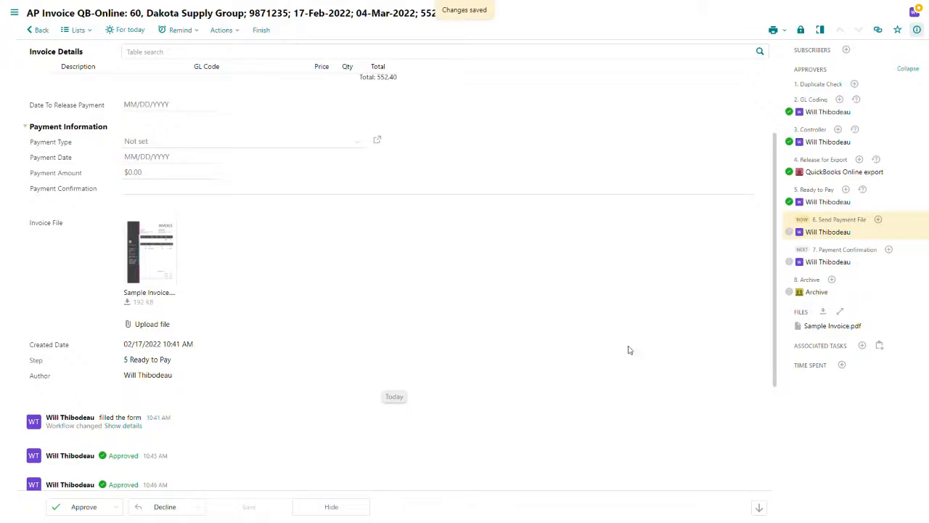
# Step: Switch to the Corpay AP Gateway, view the latest uploaded payment batch and select the Dakota Supply Group payment
pyautogui.moveTo(828, 230)
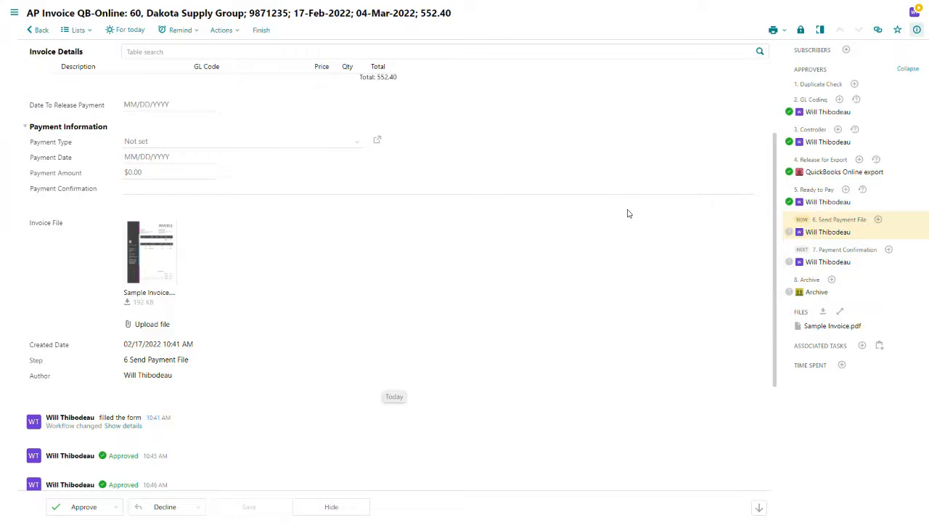
pyautogui.scroll(5, 628, 213)
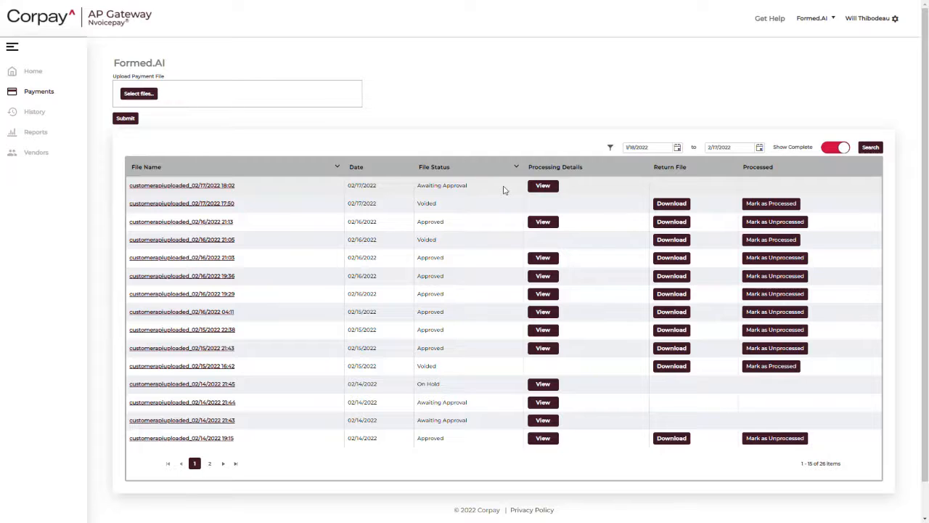
pyautogui.click(544, 187)
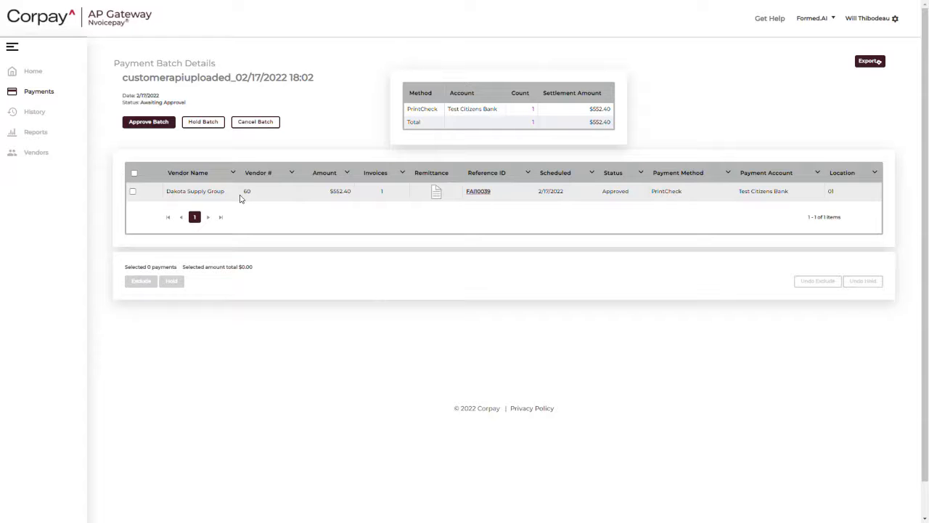
pyautogui.click(133, 192)
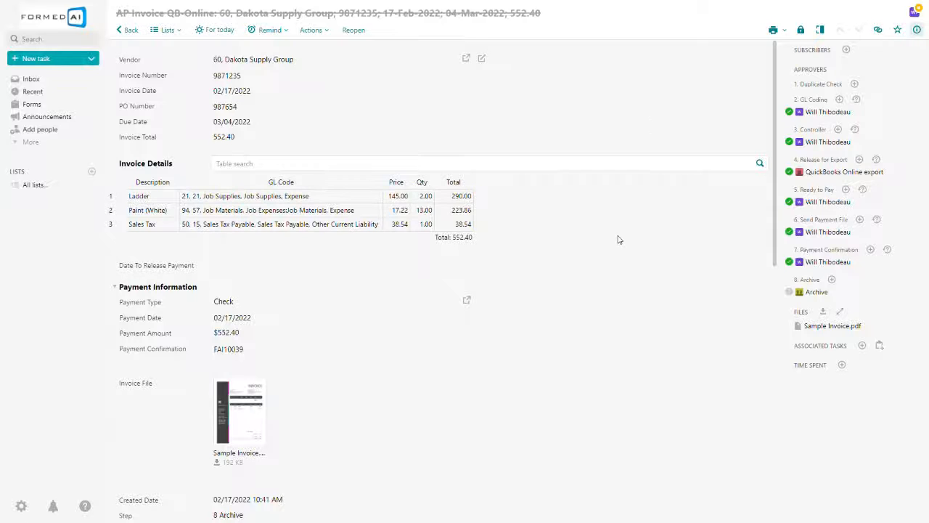
# Step: Review the completed approval steps and payment information on the archived invoice
pyautogui.moveTo(838, 263)
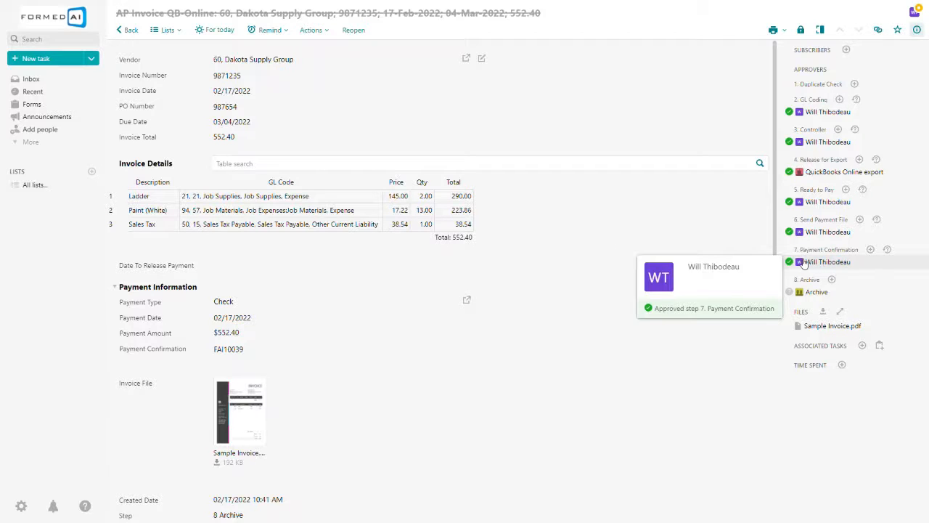
pyautogui.moveTo(870, 265)
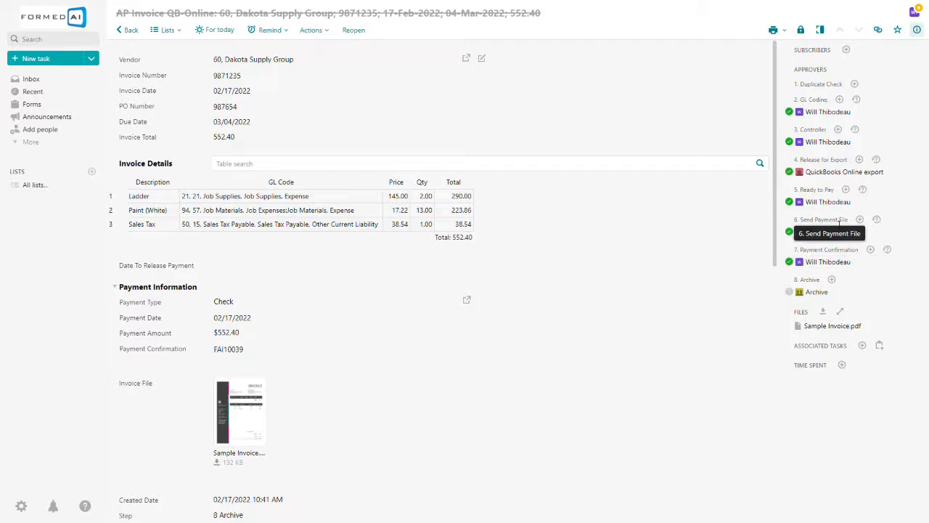
pyautogui.moveTo(818, 179)
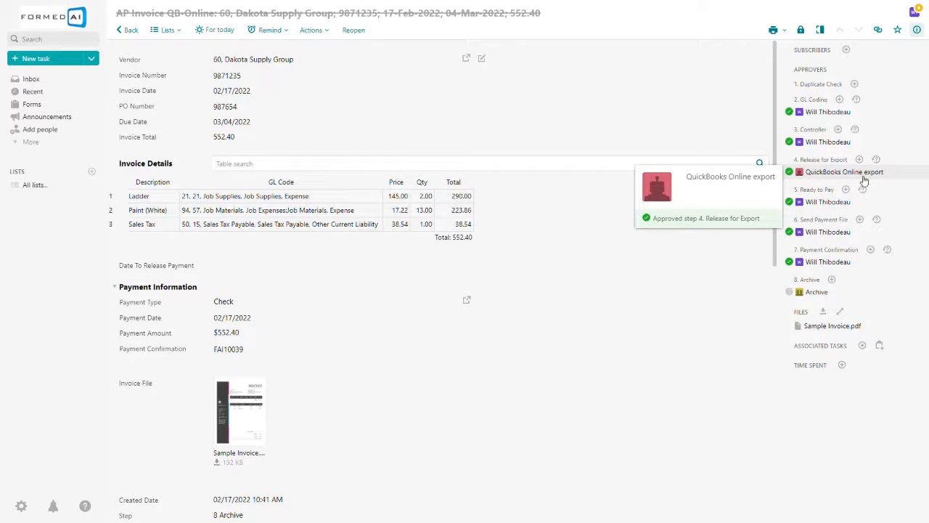
pyautogui.moveTo(840, 232)
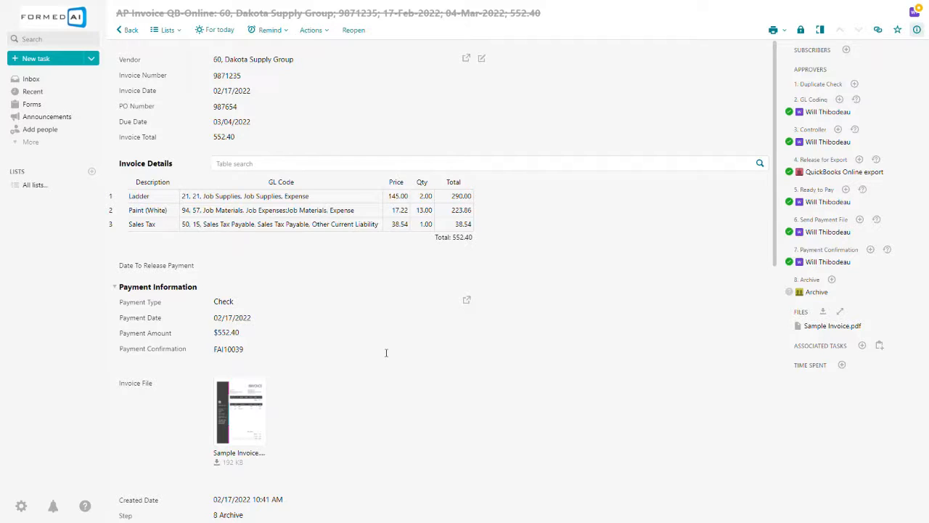
pyautogui.scroll(-10, 304, 384)
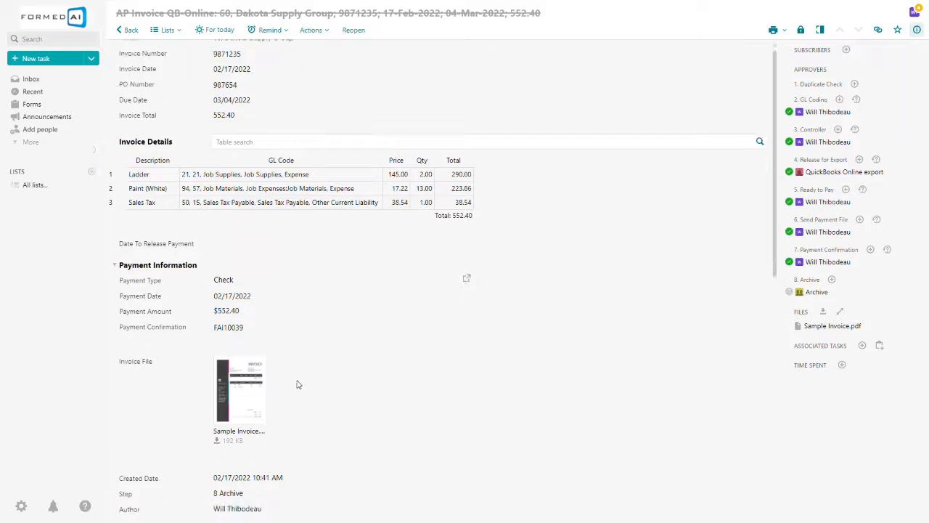